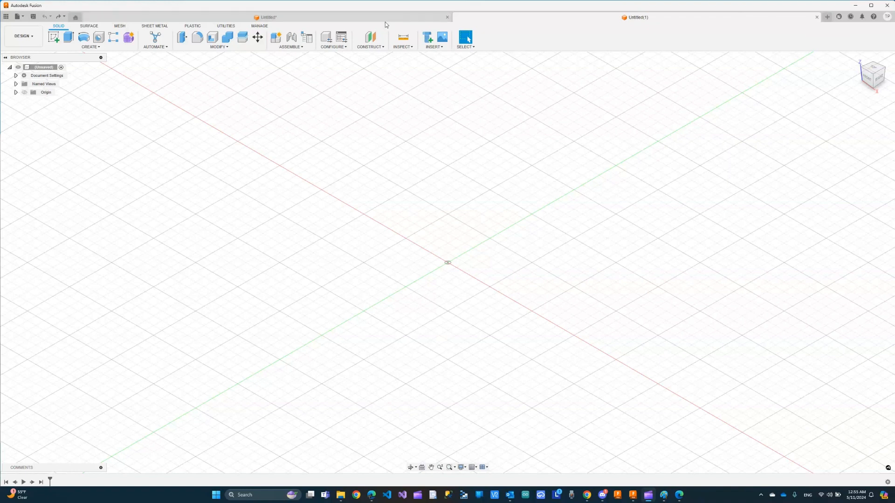
Step: Start a new sketch on the horizontal origin plane in the empty Untitled(1) design
{"action": "key", "text": "ctrl+Tab"}
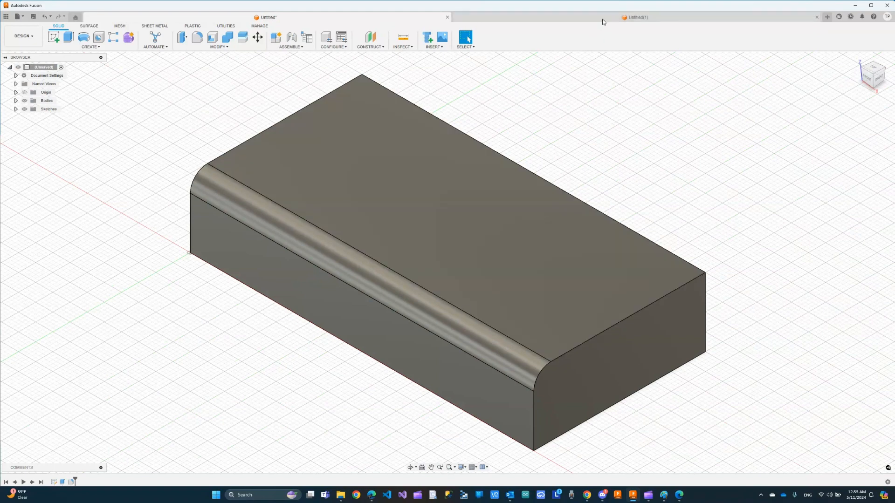
{"action": "left_click", "coordinate": [603, 18]}
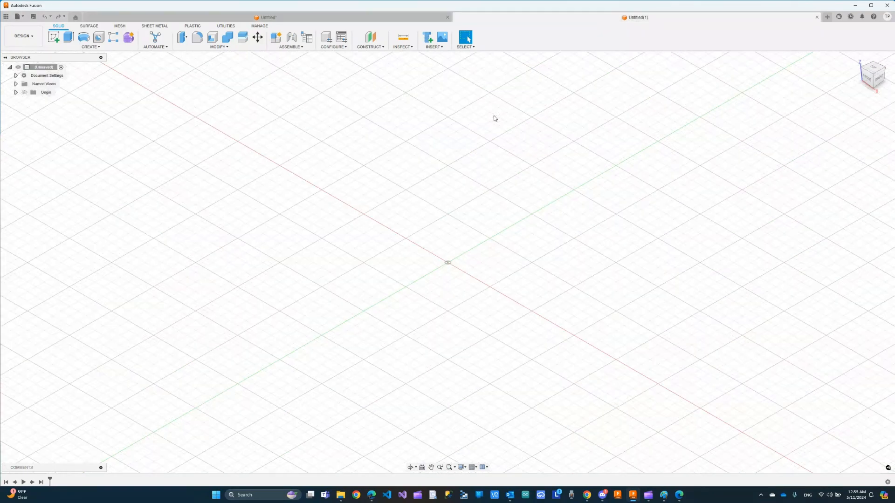
{"action": "left_click", "coordinate": [55, 39]}
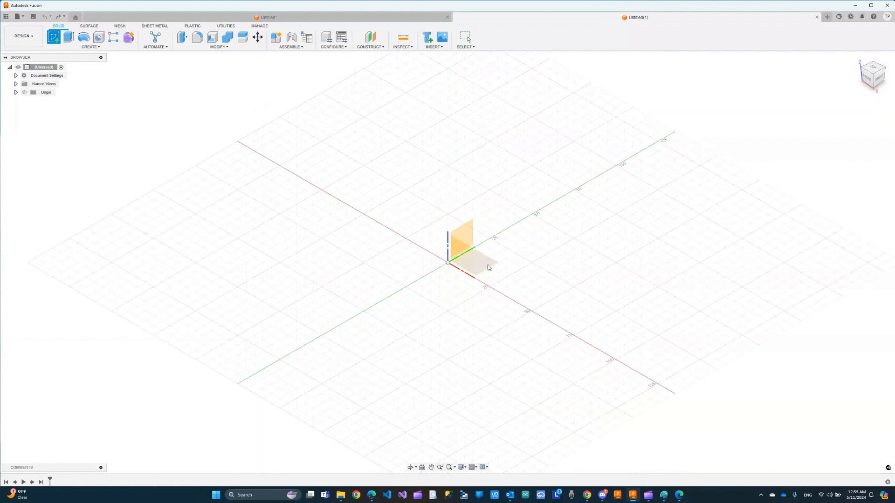
{"action": "left_click", "coordinate": [497, 292]}
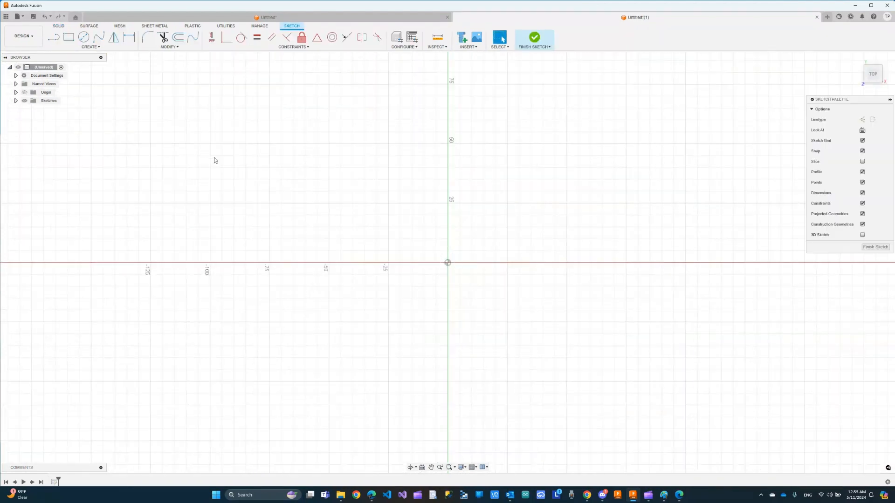
Step: Draw a two-point rectangle about 50 mm wide and 20 mm high, with its lower-left corner on the origin
{"action": "left_click", "coordinate": [68, 37]}
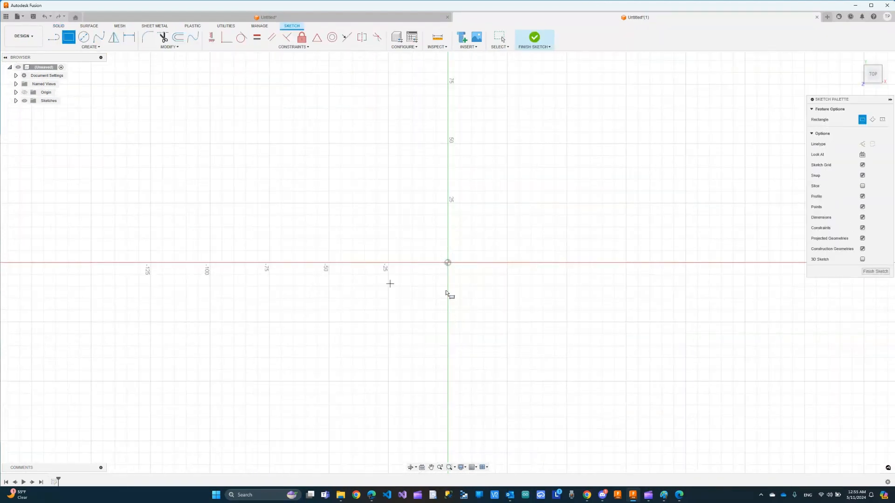
{"action": "left_click", "coordinate": [447, 263]}
{"action": "left_click", "coordinate": [567, 216]}
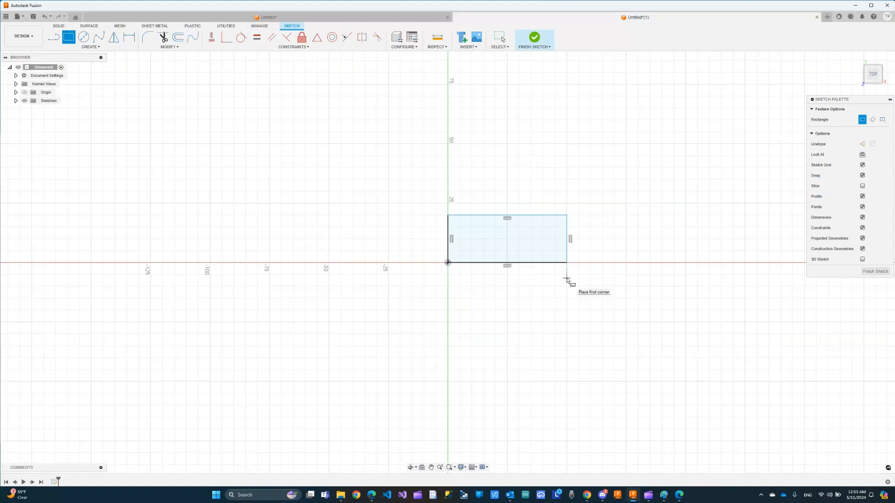
{"action": "key", "text": "Escape"}
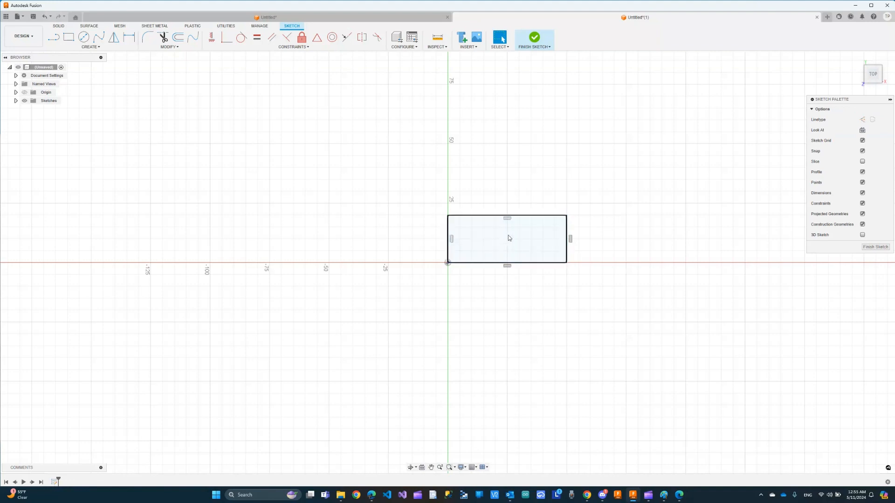
{"action": "left_click", "coordinate": [489, 236]}
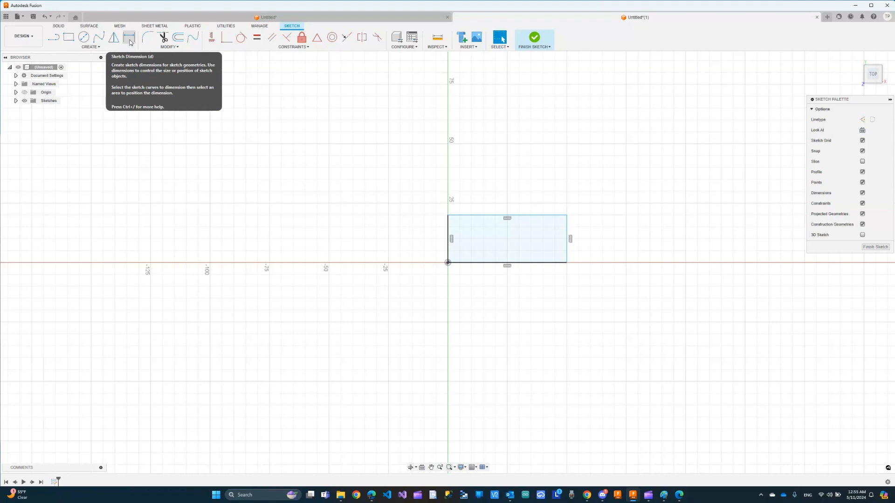
{"action": "left_click", "coordinate": [98, 49]}
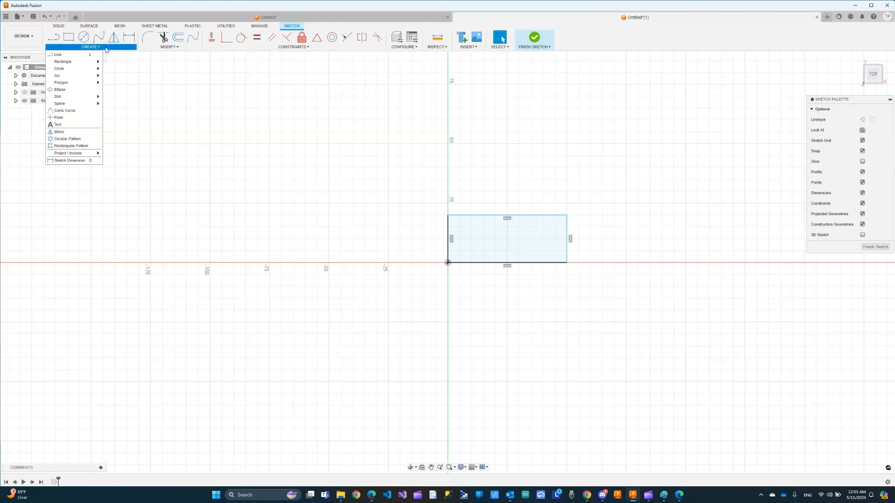
{"action": "left_click", "coordinate": [170, 48]}
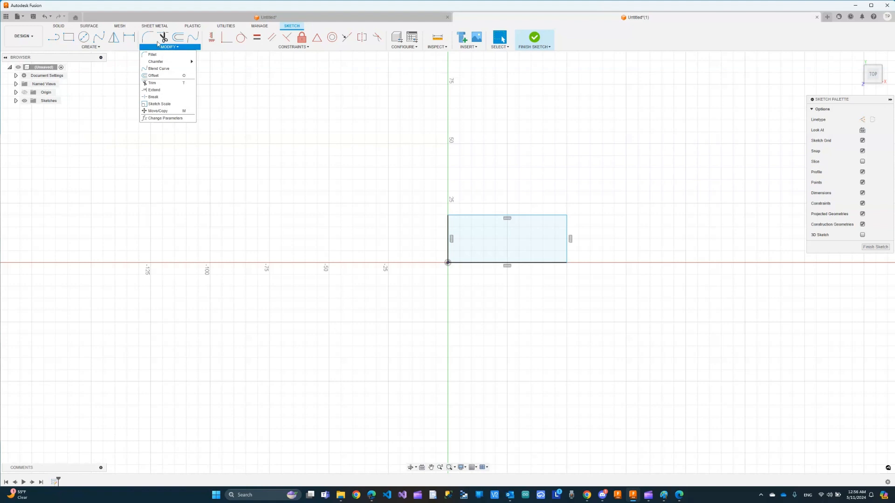
{"action": "left_click", "coordinate": [97, 48]}
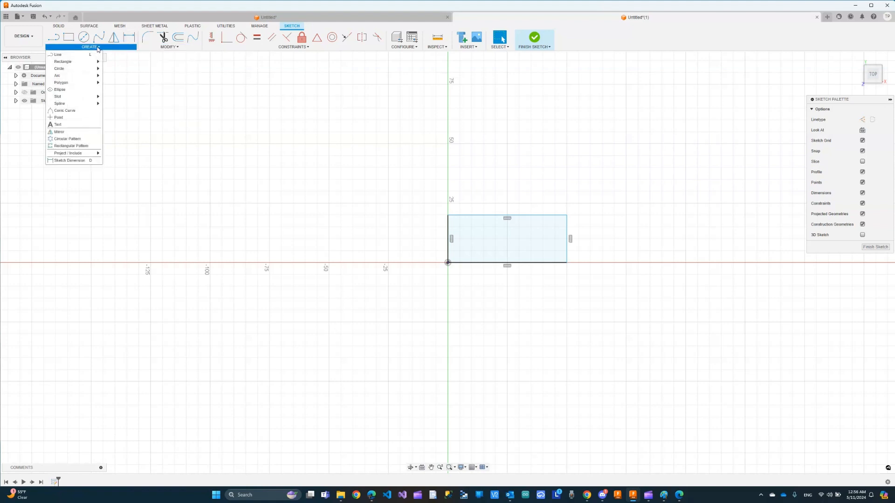
{"action": "mouse_move", "coordinate": [76, 64]}
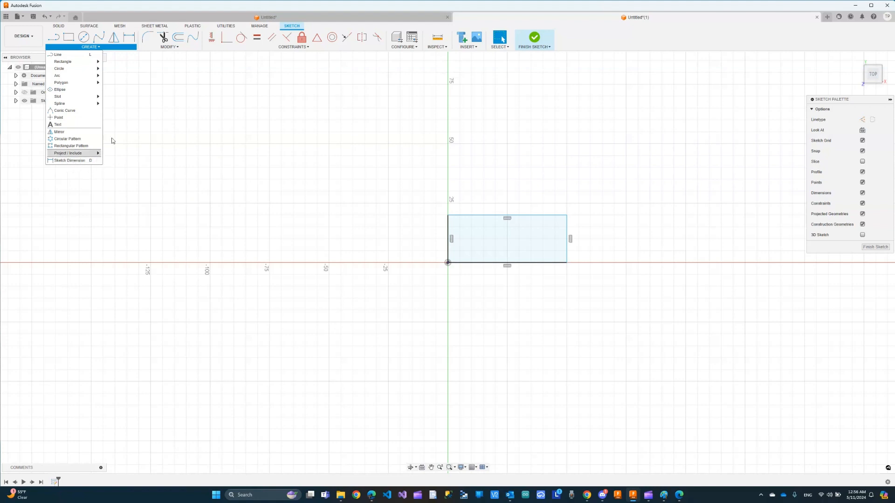
Step: Dimension the rectangle's height between its two horizontal edges and set it to 30 mm
{"action": "left_click", "coordinate": [131, 40]}
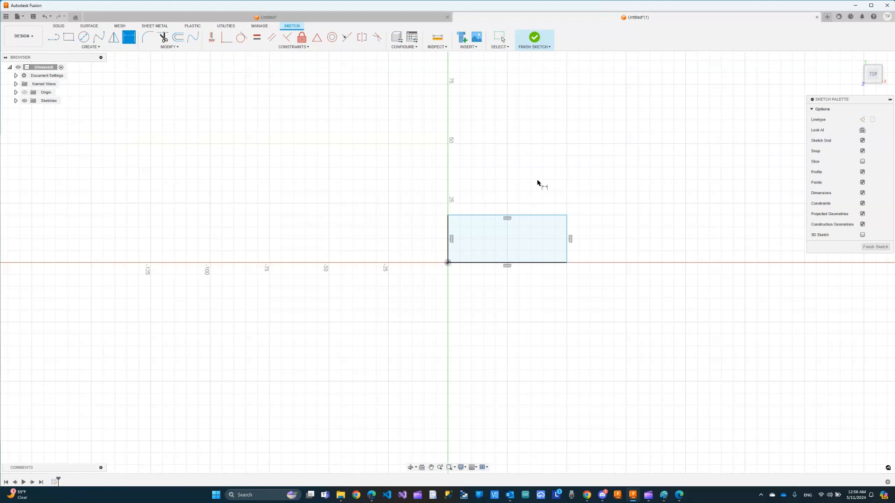
{"action": "left_click", "coordinate": [551, 216]}
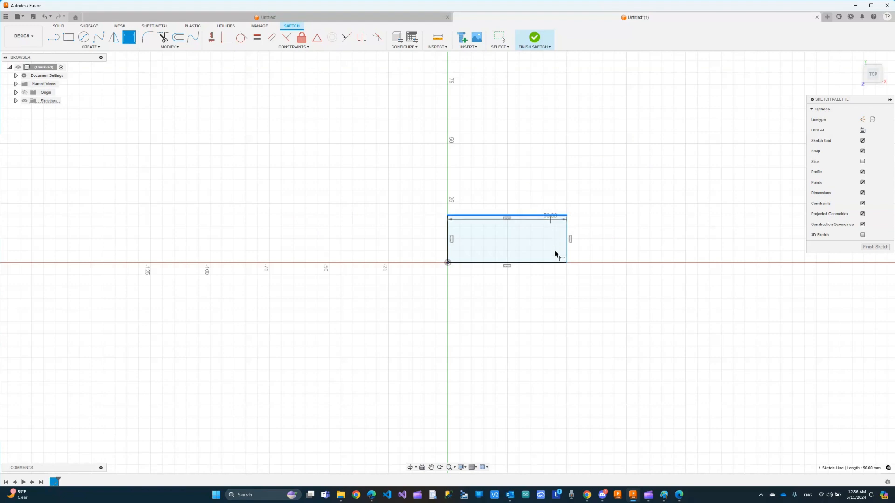
{"action": "left_click", "coordinate": [551, 263]}
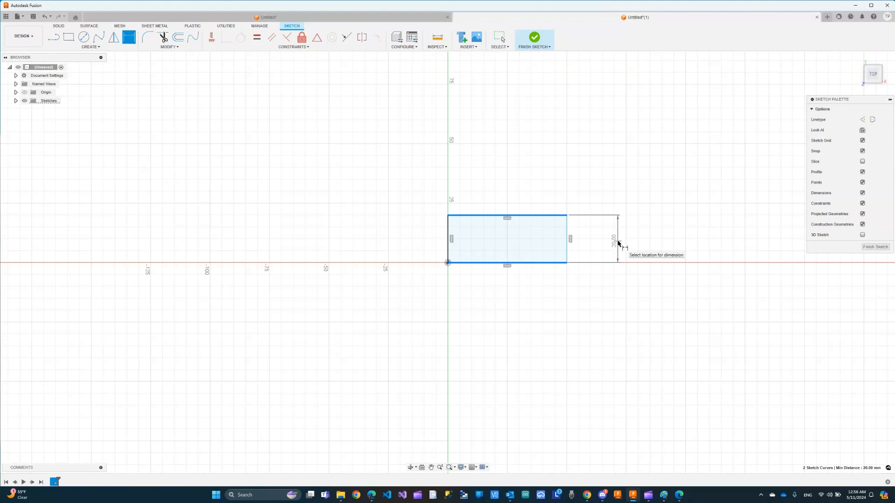
{"action": "left_click", "coordinate": [618, 242]}
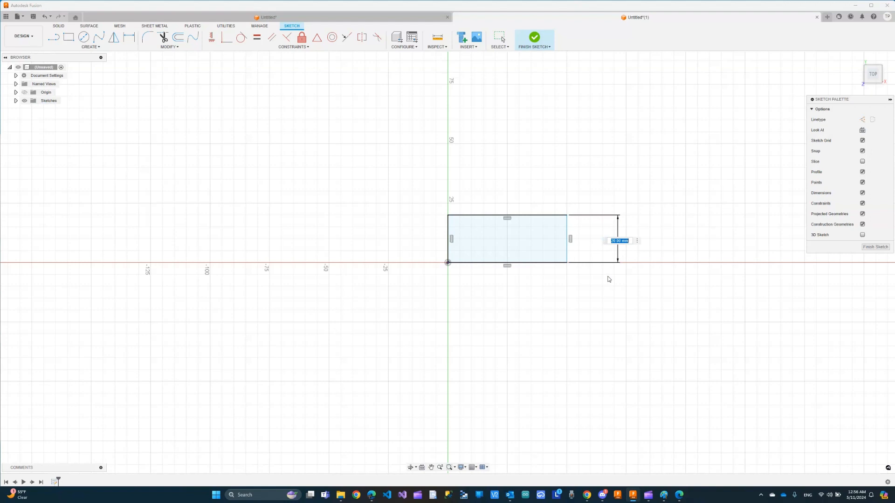
{"action": "type", "text": "30"}
{"action": "key", "text": "Return"}
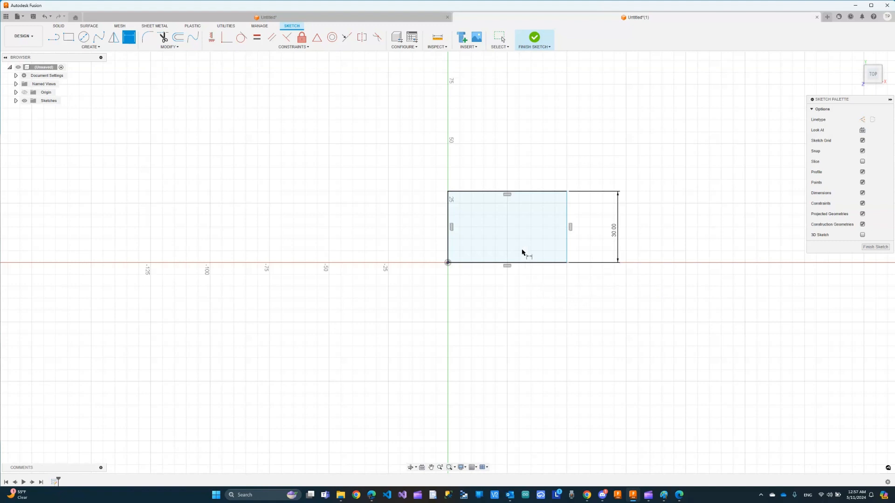
Step: Dimension the rectangle's width between its two vertical edges, placed above it, and set it to 100 mm
{"action": "left_click", "coordinate": [567, 216]}
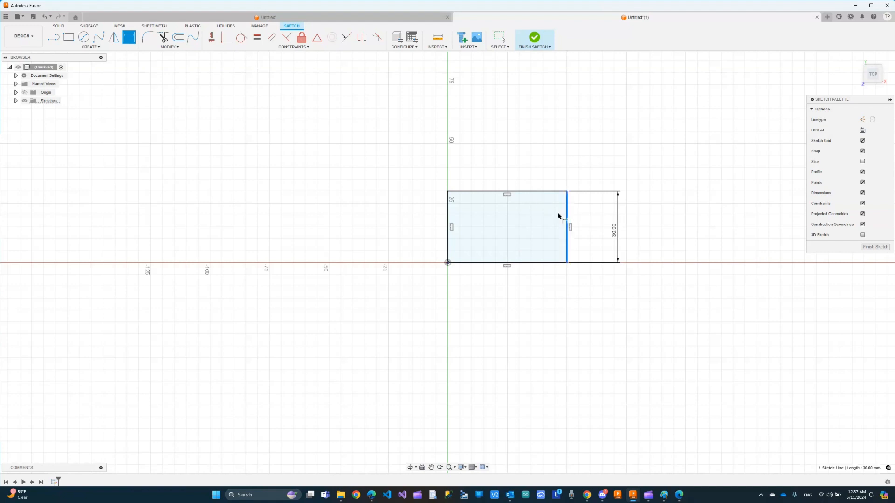
{"action": "left_click", "coordinate": [449, 217]}
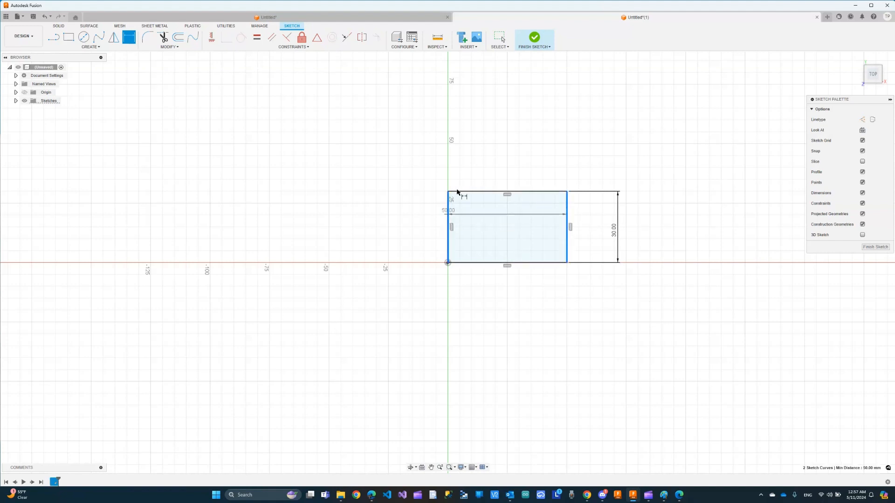
{"action": "left_click", "coordinate": [466, 119]}
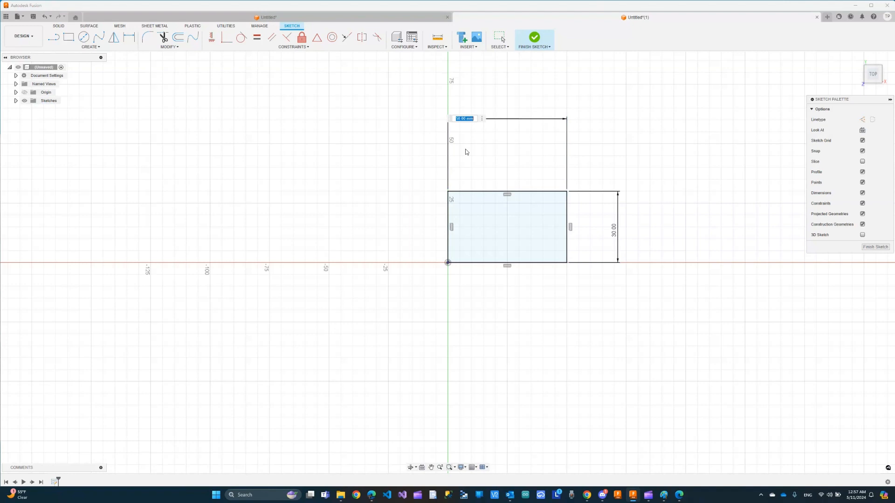
{"action": "type", "text": "100"}
{"action": "key", "text": "Return"}
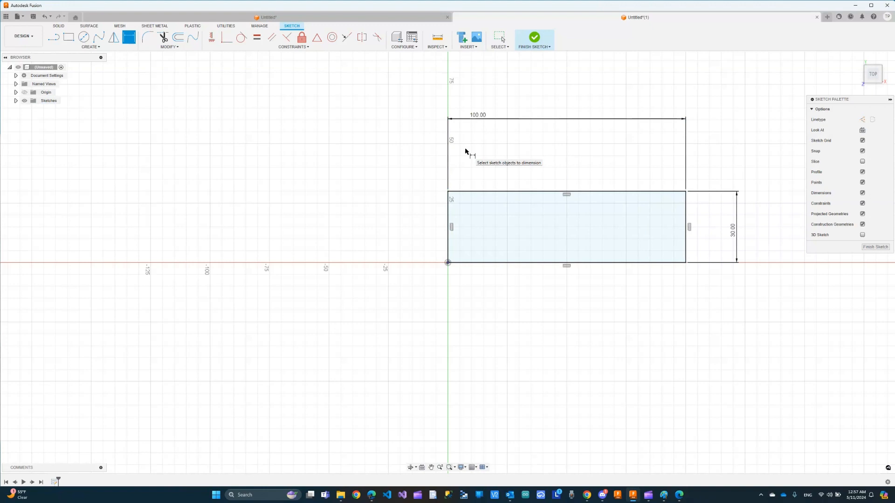
{"action": "key", "text": "Escape"}
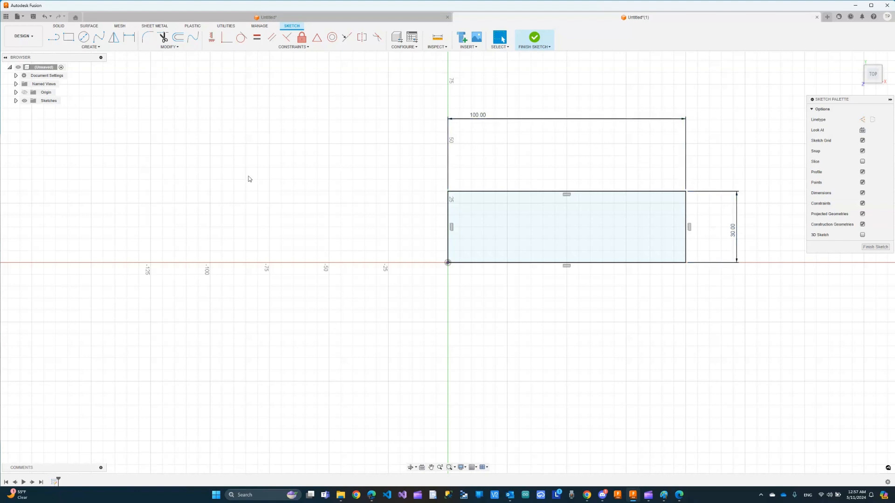
Step: Draw a second rectangle about 60 mm by 30 mm on the negative X side, starting on the X axis about 5 mm from the origin
{"action": "left_click", "coordinate": [69, 38]}
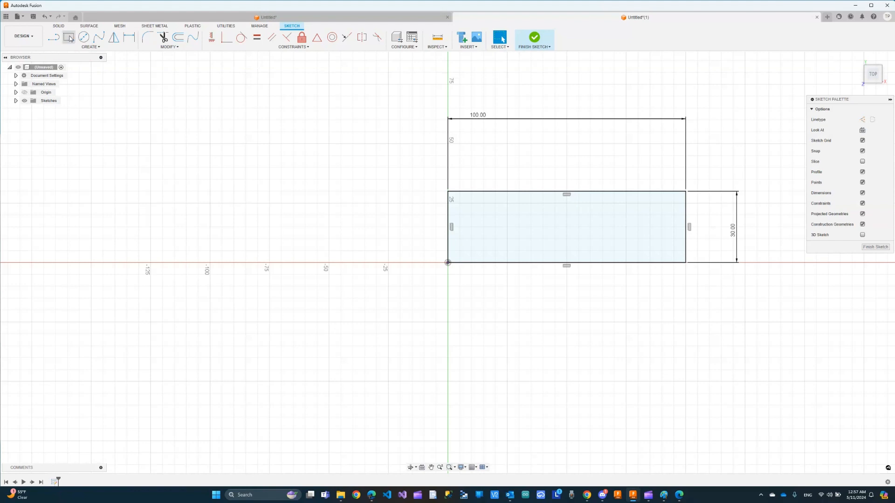
{"action": "left_click", "coordinate": [435, 263]}
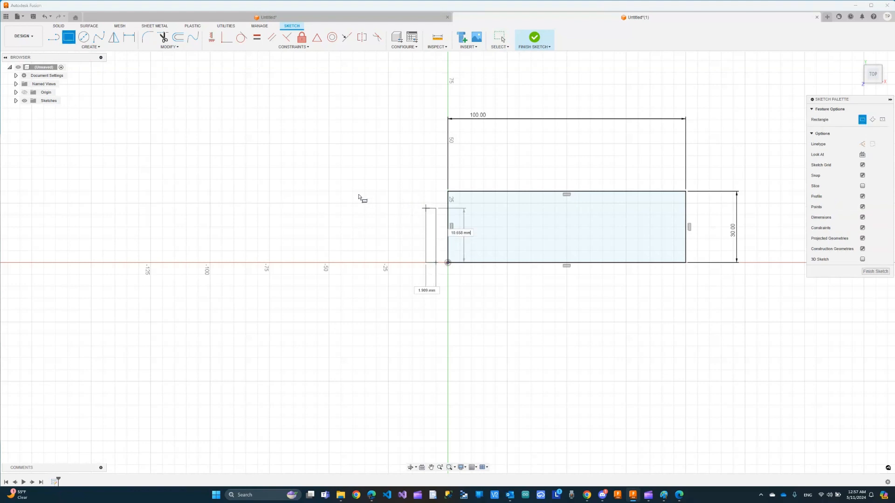
{"action": "left_click", "coordinate": [294, 192]}
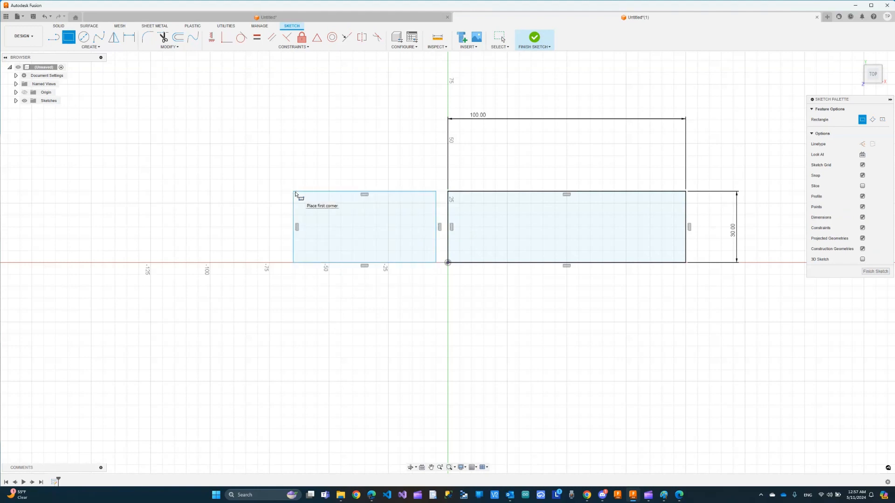
{"action": "key", "text": "Escape"}
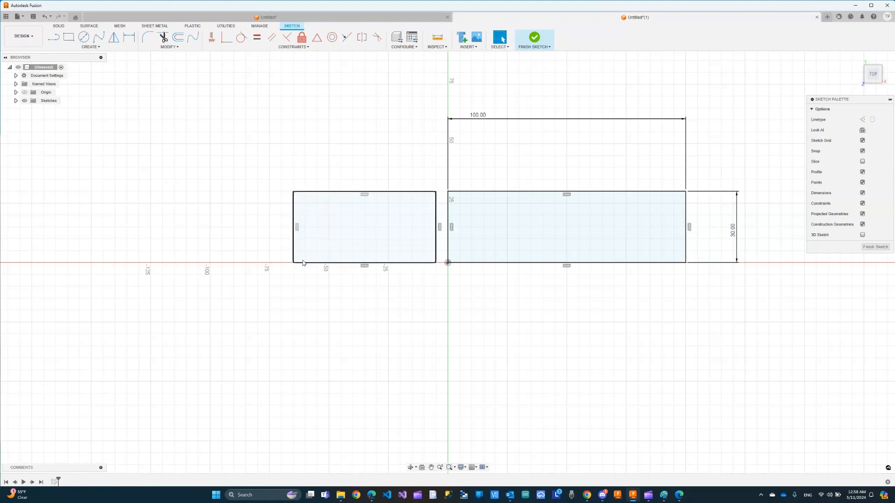
Step: Dimension the second rectangle's height between its horizontal edges and set it to 50 mm
{"action": "left_click", "coordinate": [129, 37]}
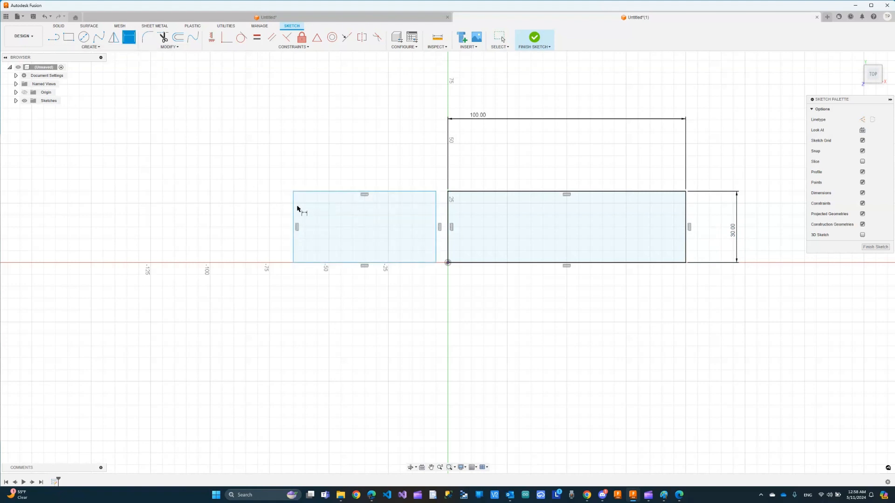
{"action": "left_click", "coordinate": [309, 192]}
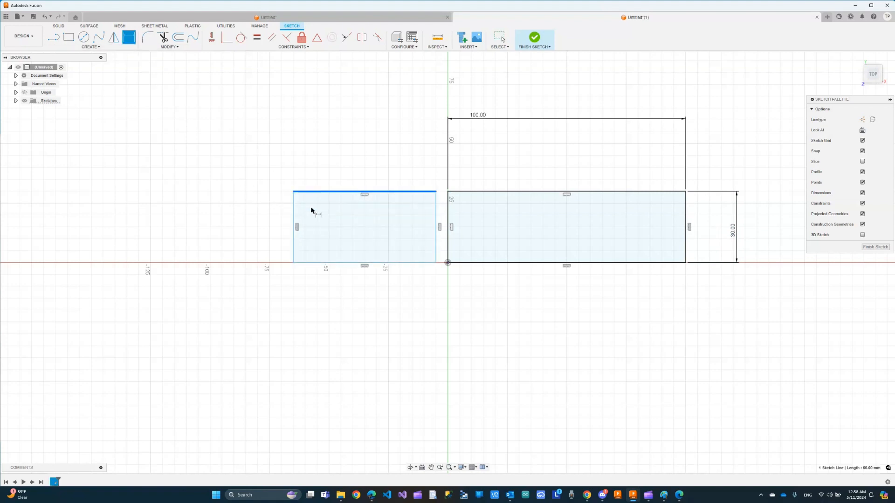
{"action": "left_click", "coordinate": [309, 262]}
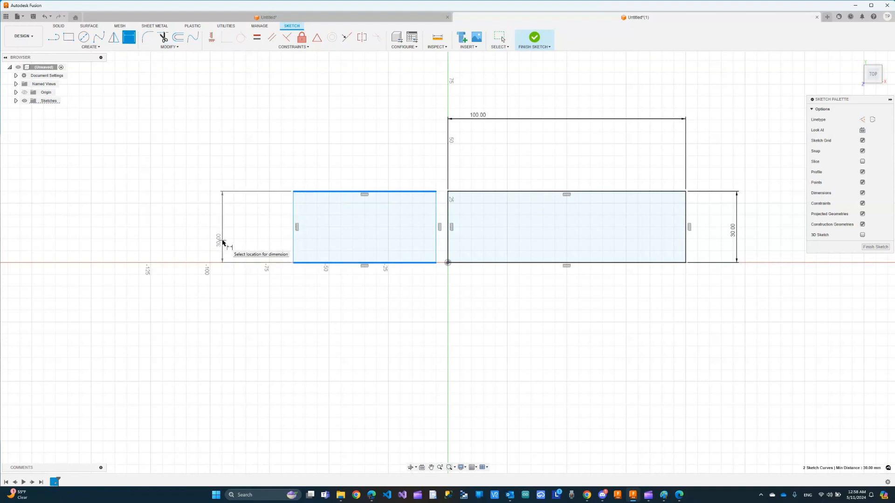
{"action": "left_click", "coordinate": [220, 242]}
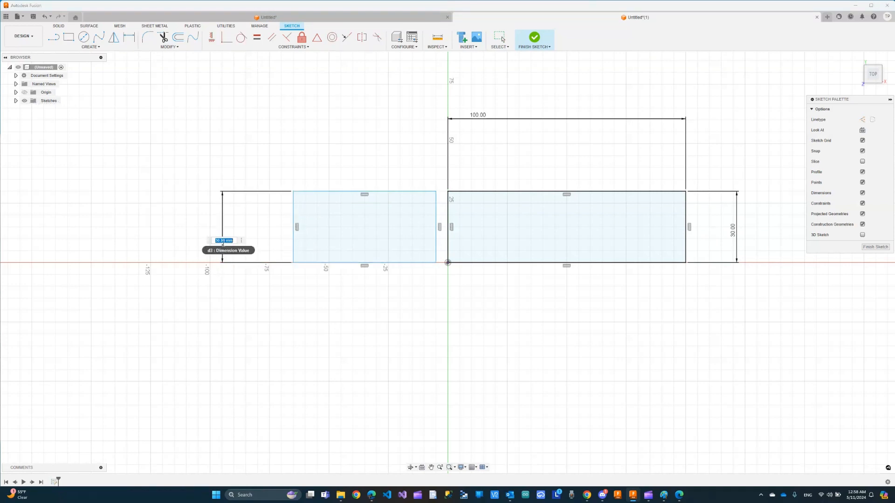
{"action": "type", "text": "50"}
{"action": "key", "text": "Return"}
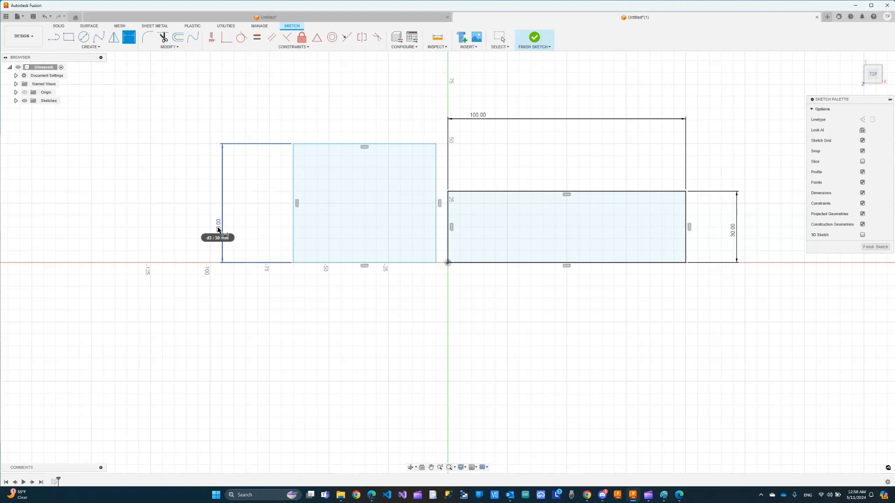
Step: Link the second rectangle's height to the first rectangle's height by setting its dimension to the parameter d1
{"action": "left_click", "coordinate": [218, 229]}
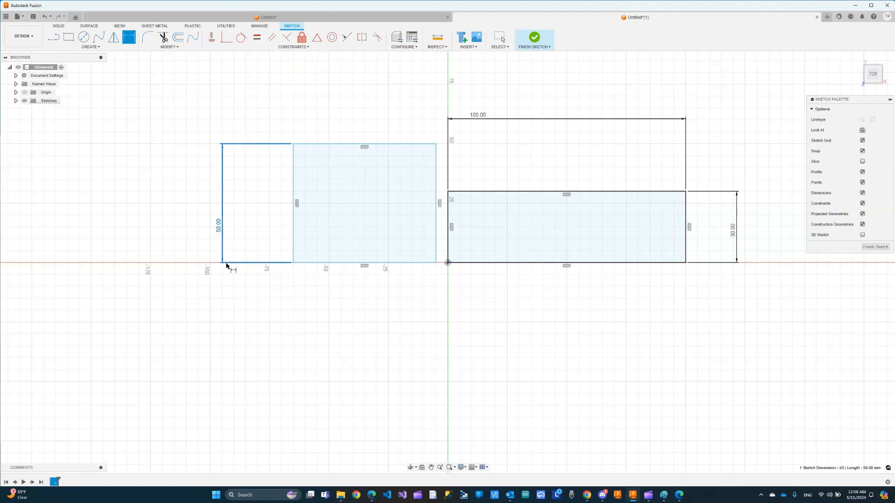
{"action": "double_click", "coordinate": [218, 228]}
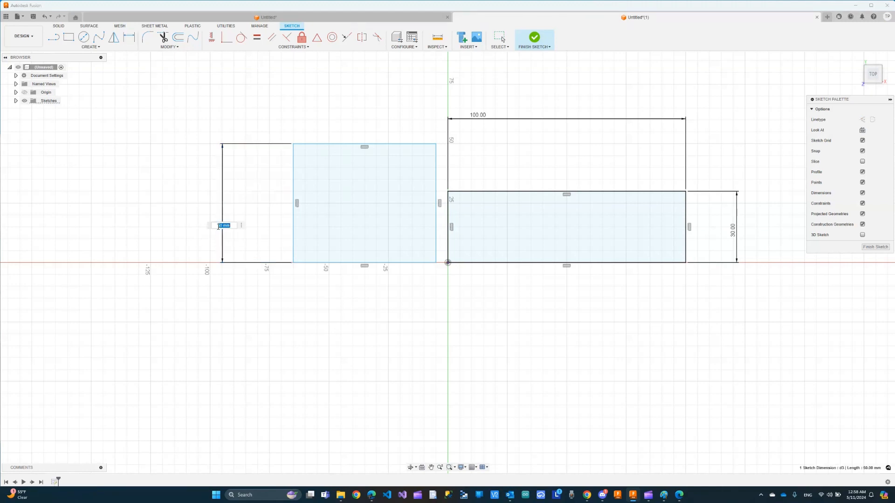
{"action": "type", "text": "d1"}
{"action": "key", "text": "Return"}
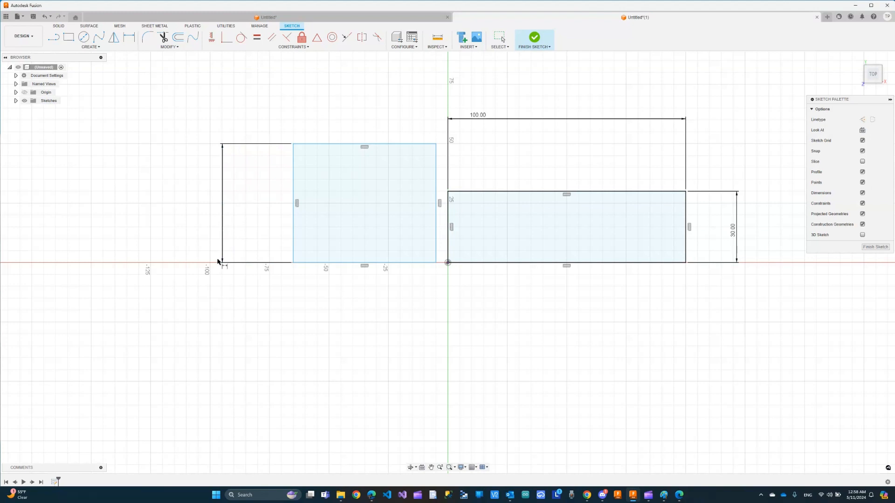
{"action": "key", "text": "d"}
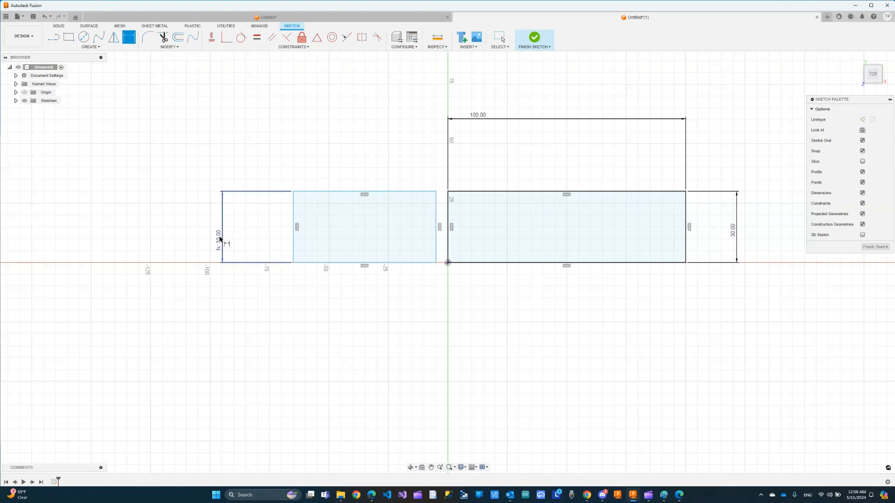
Step: Dimension the second rectangle's width between its two vertical edges, placing the dimension above the rectangle
{"action": "left_click", "coordinate": [294, 214]}
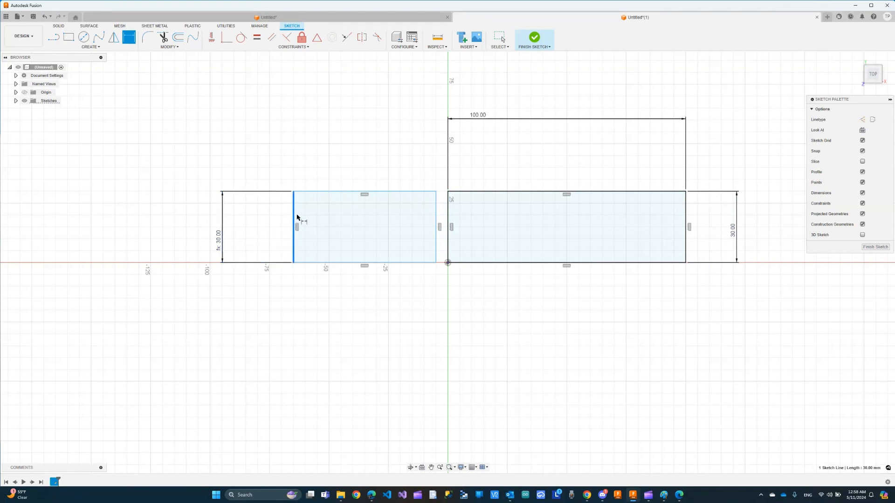
{"action": "left_click", "coordinate": [436, 225]}
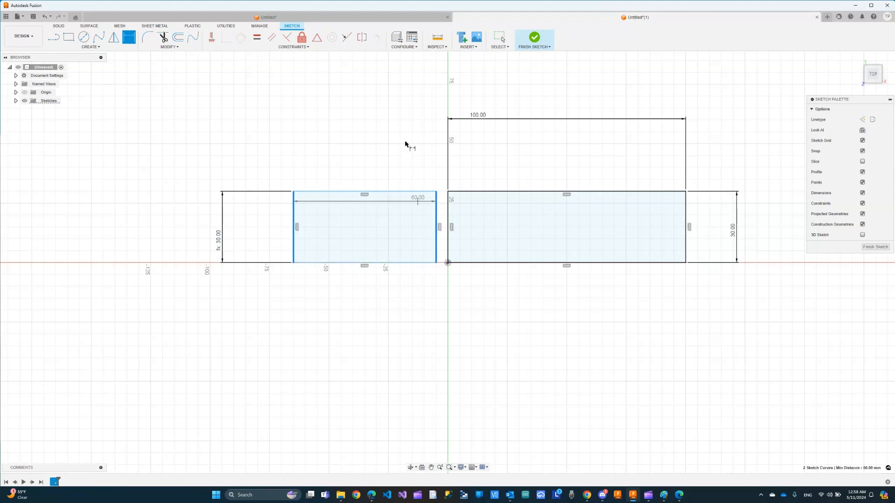
{"action": "left_click", "coordinate": [400, 123]}
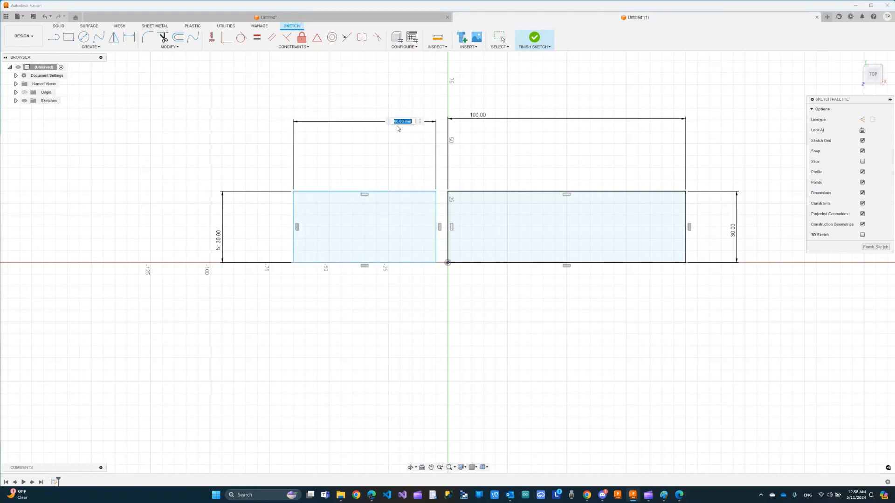
Step: Try linking the second rectangle's width to the first rectangle's width dimension, and undo the link
{"action": "left_click", "coordinate": [479, 118]}
{"action": "key", "text": "Return"}
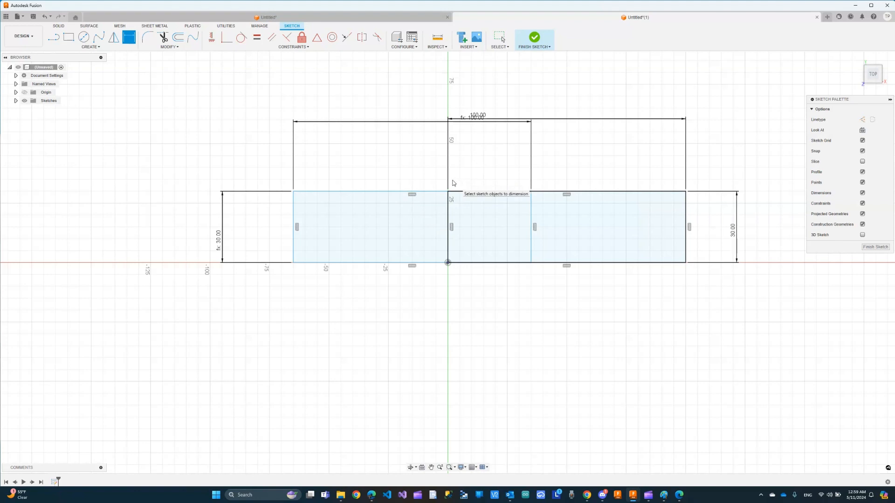
{"action": "key", "text": "Escape"}
{"action": "key", "text": "ctrl+z"}
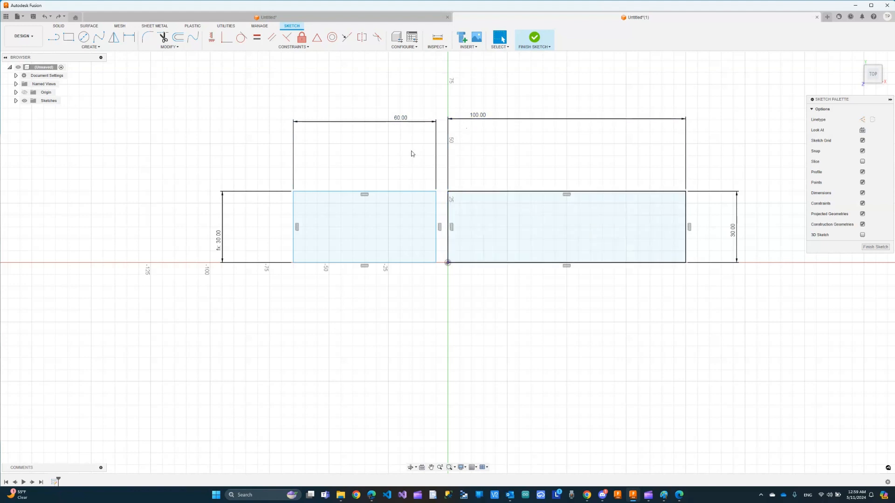
Step: Link the second rectangle's width to the first rectangle's height by referencing that height dimension
{"action": "left_click", "coordinate": [399, 122]}
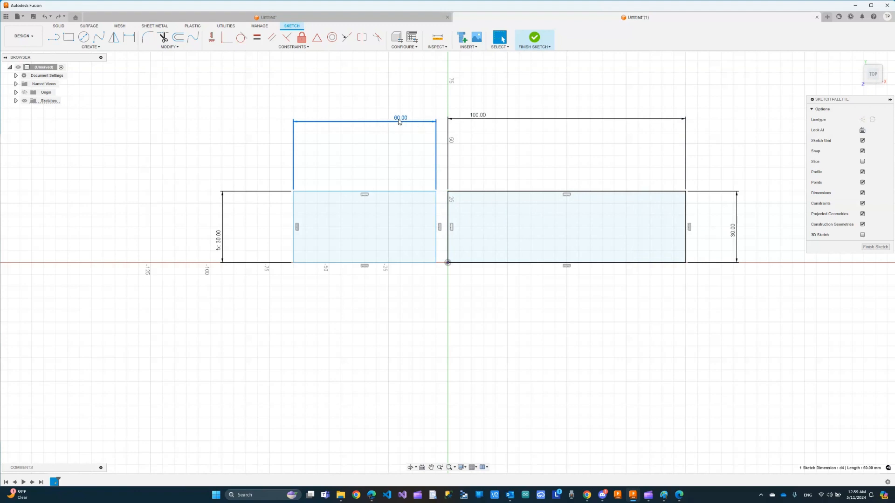
{"action": "double_click", "coordinate": [399, 121]}
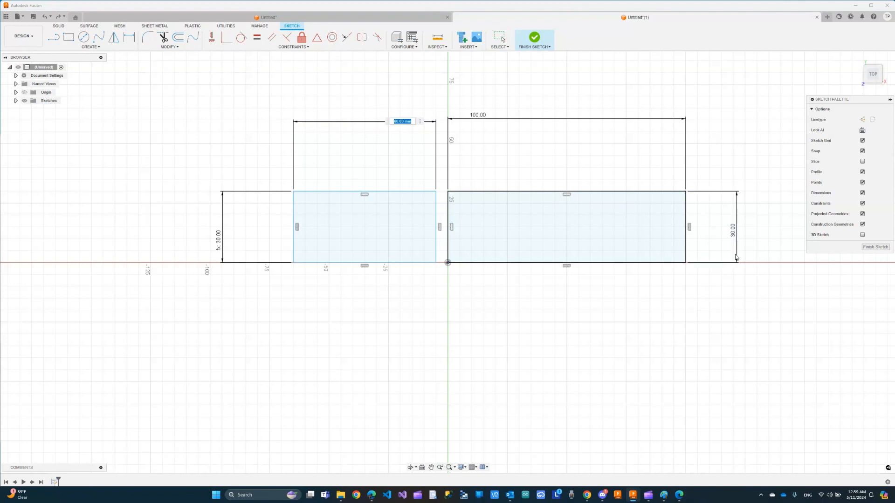
{"action": "left_click", "coordinate": [732, 235]}
{"action": "key", "text": "Return"}
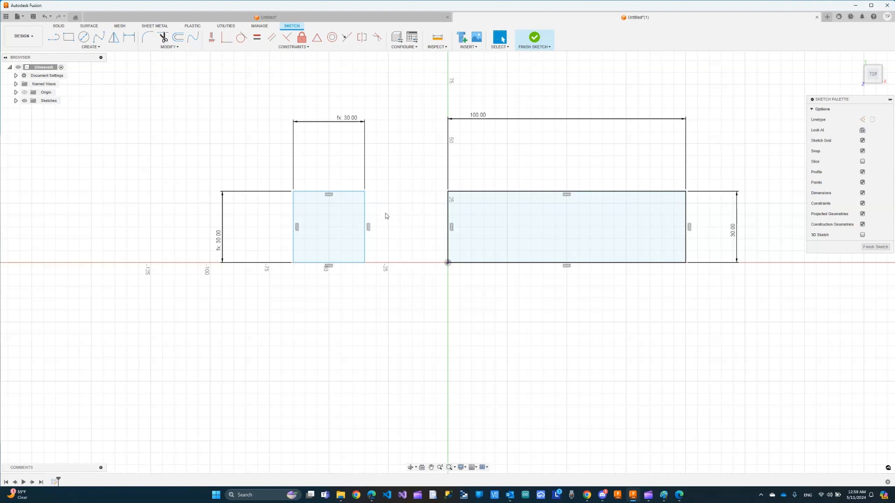
Step: Set the first rectangle's height to 40 mm
{"action": "left_click", "coordinate": [733, 238]}
{"action": "double_click", "coordinate": [733, 237]}
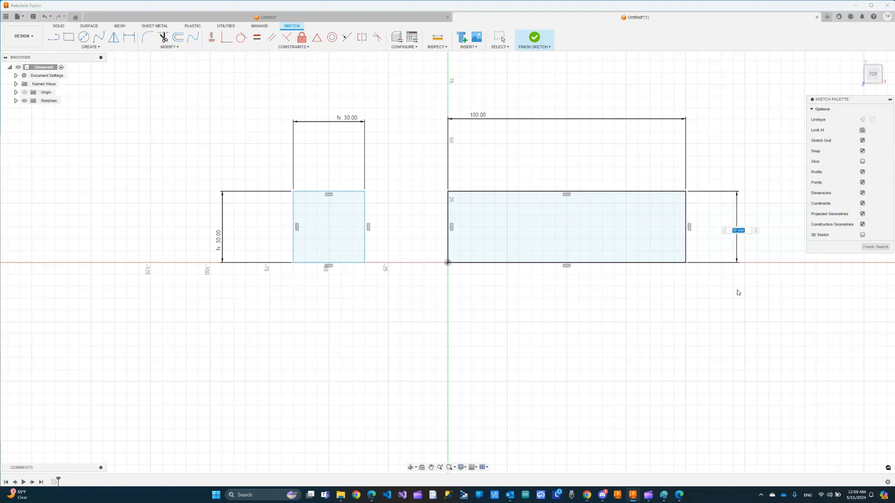
{"action": "type", "text": "40"}
{"action": "key", "text": "Return"}
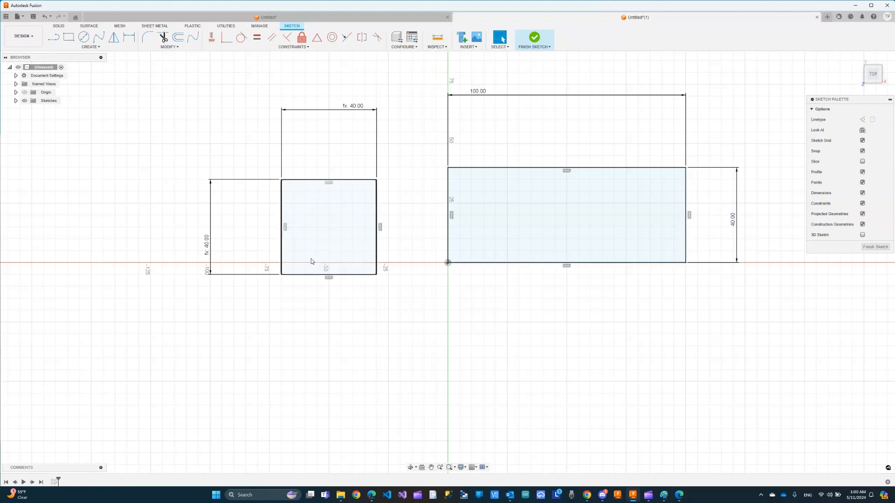
Step: Add a driven width dimension between the second rectangle's two vertical edges, placed below the rectangle
{"action": "key", "text": "d"}
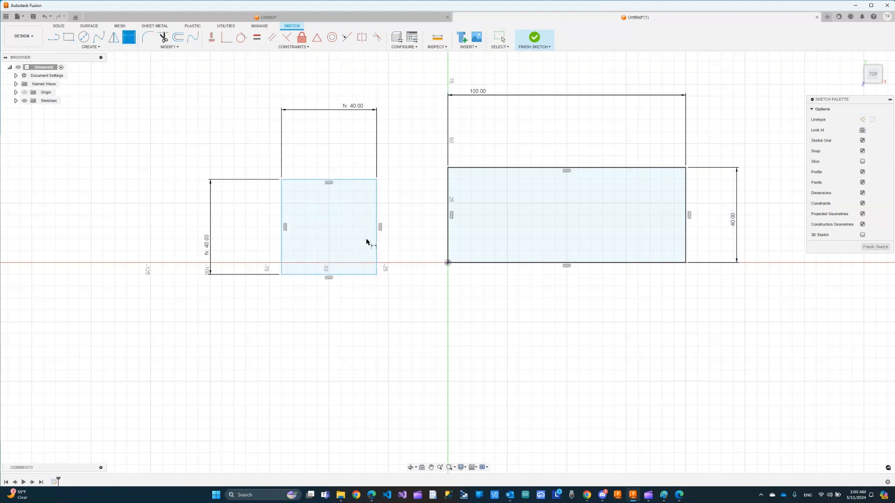
{"action": "left_click", "coordinate": [377, 236]}
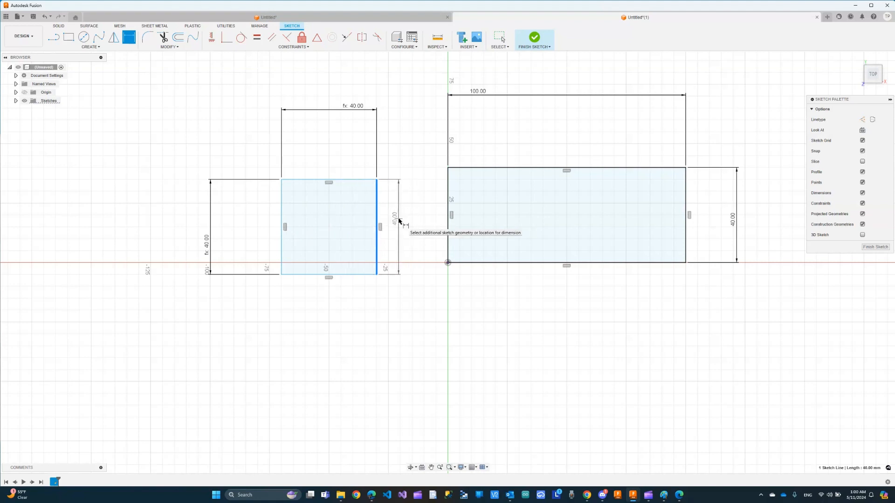
{"action": "left_click", "coordinate": [283, 220]}
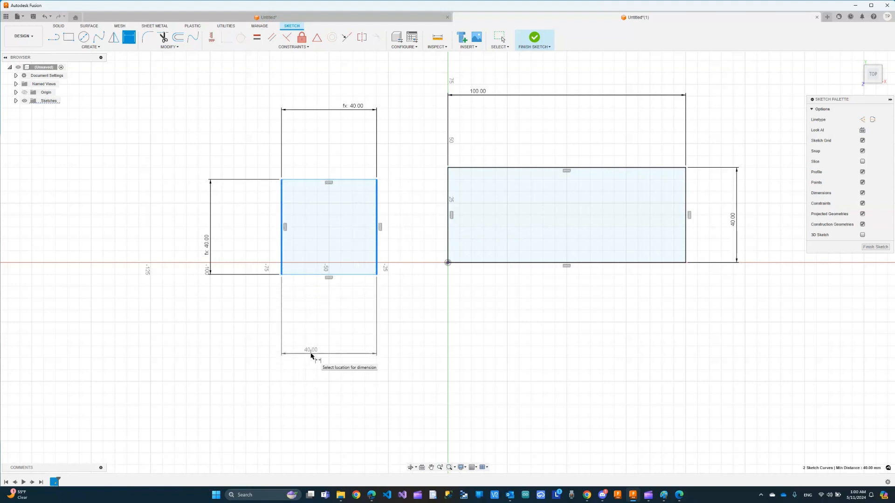
{"action": "left_click", "coordinate": [310, 355]}
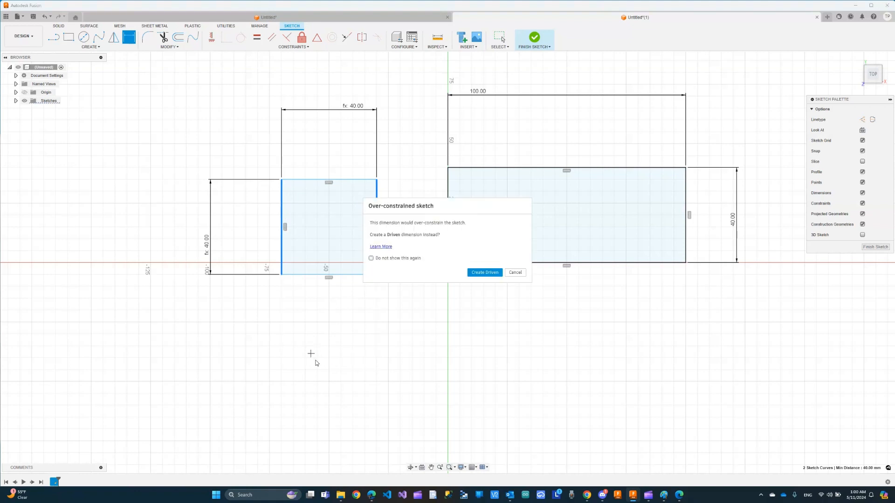
{"action": "left_click", "coordinate": [407, 258]}
{"action": "left_click", "coordinate": [472, 275]}
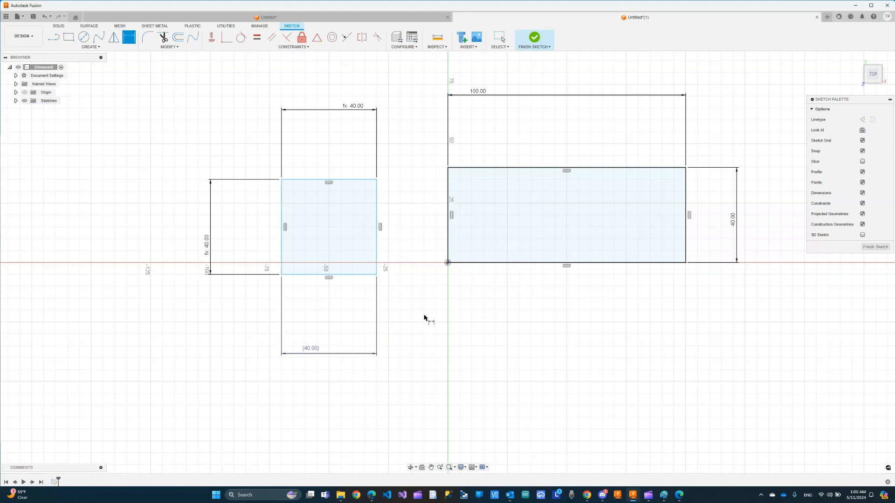
{"action": "key", "text": "Escape"}
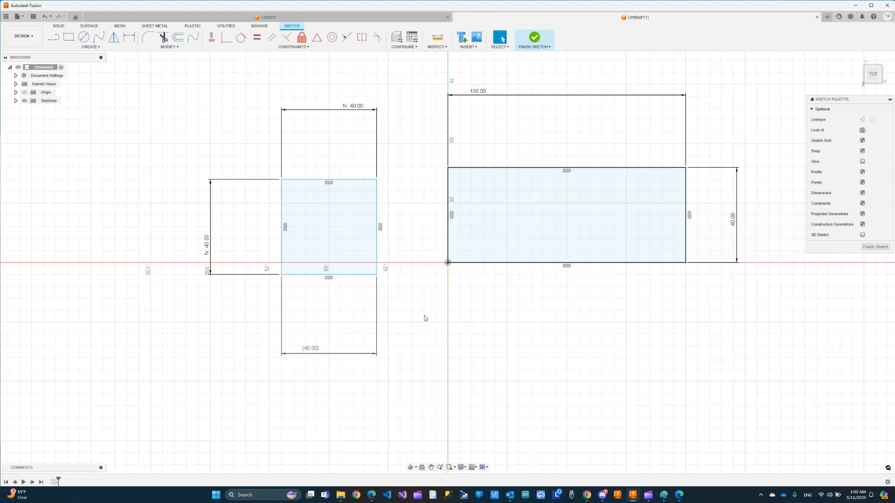